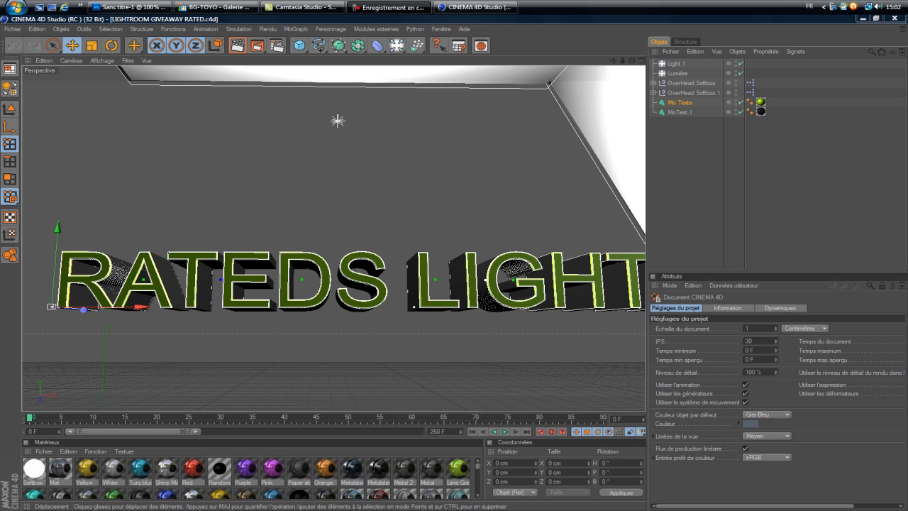
Step: Look at the BG-TOYO reference image in the Windows photo gallery and return to the Cinema 4D scene
left_click(217, 7)
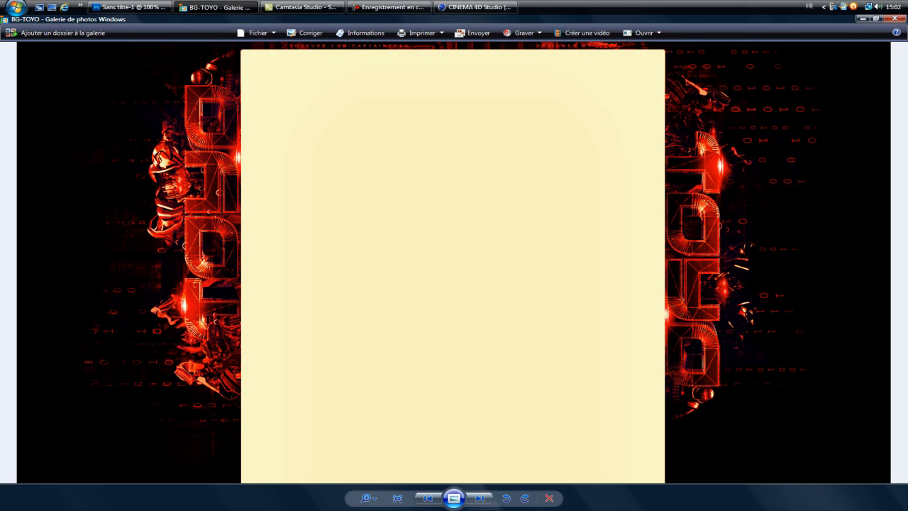
mouse_move(217, 8)
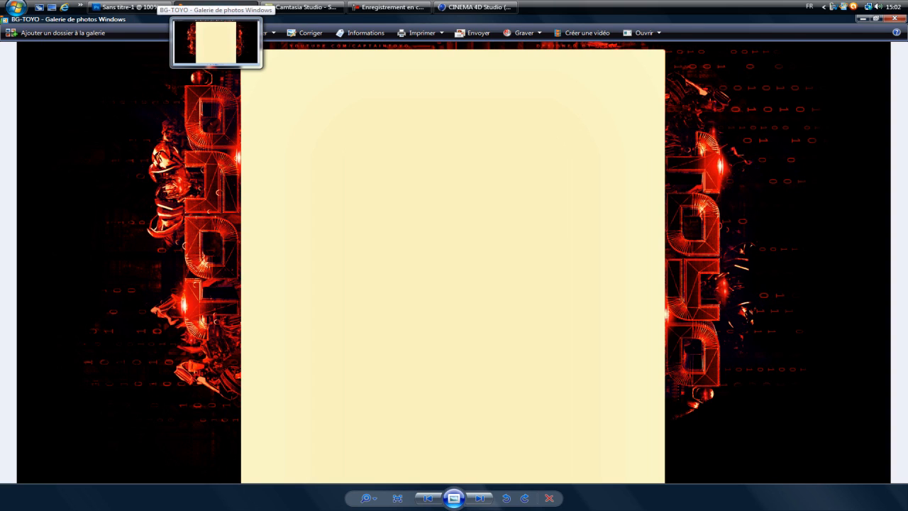
left_click(217, 7)
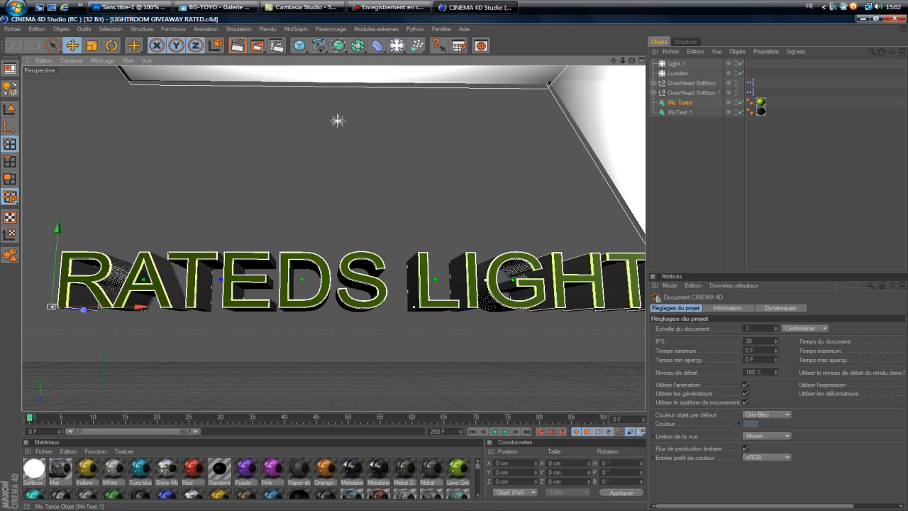
Step: Replace the text of both MoText objects with "tuto"
left_click(680, 112, "shift")
left_click_drag(739, 359, 671, 359)
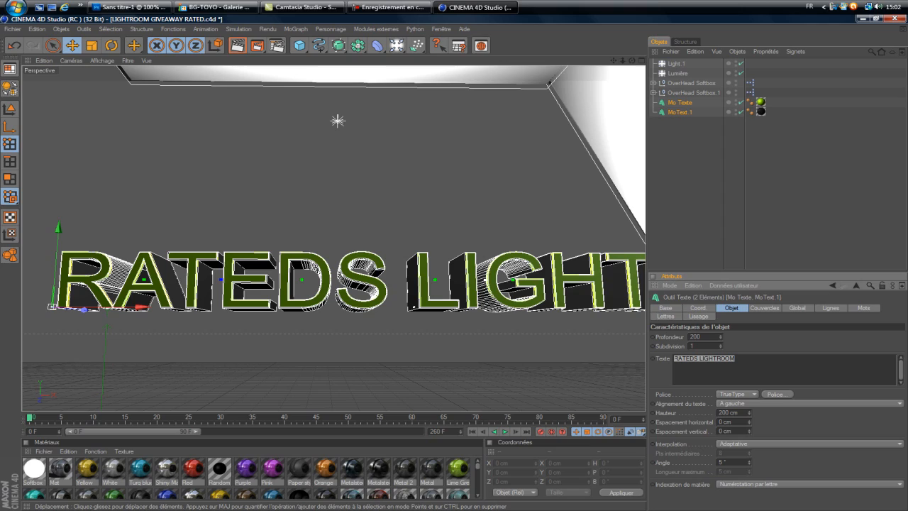
type("tuto")
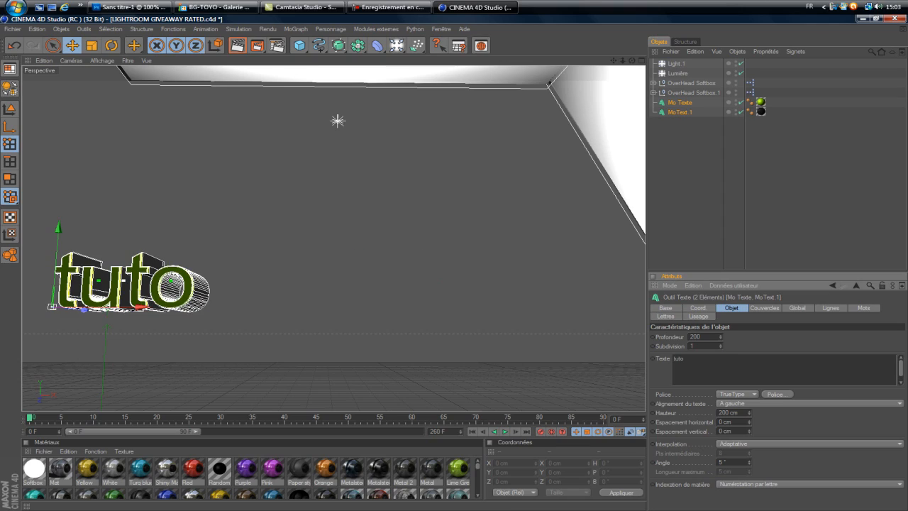
Step: Change the font of both text objects to a wide, angular all-caps typeface and move them about 316 cm along the X axis
left_click(777, 395)
left_click_drag(92, 114, 92, 134)
left_click(37, 124)
left_click(218, 97)
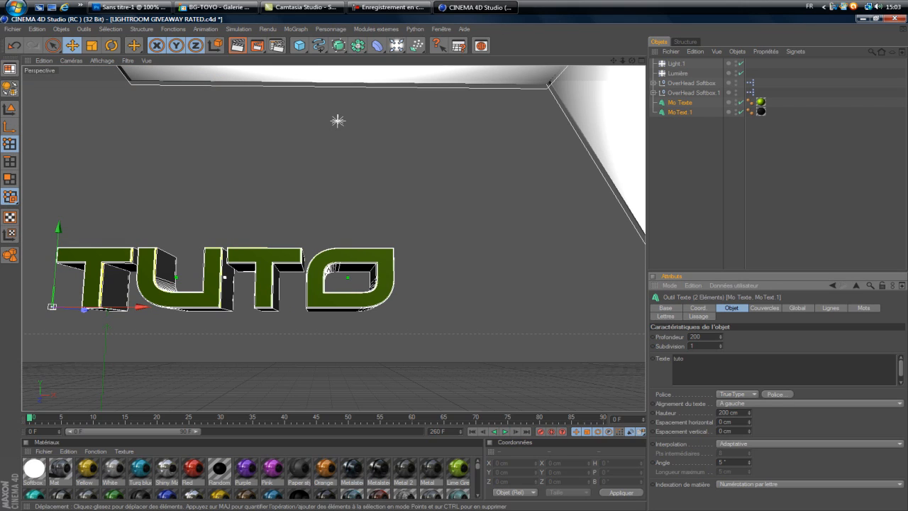
left_click_drag(140, 307, 274, 306)
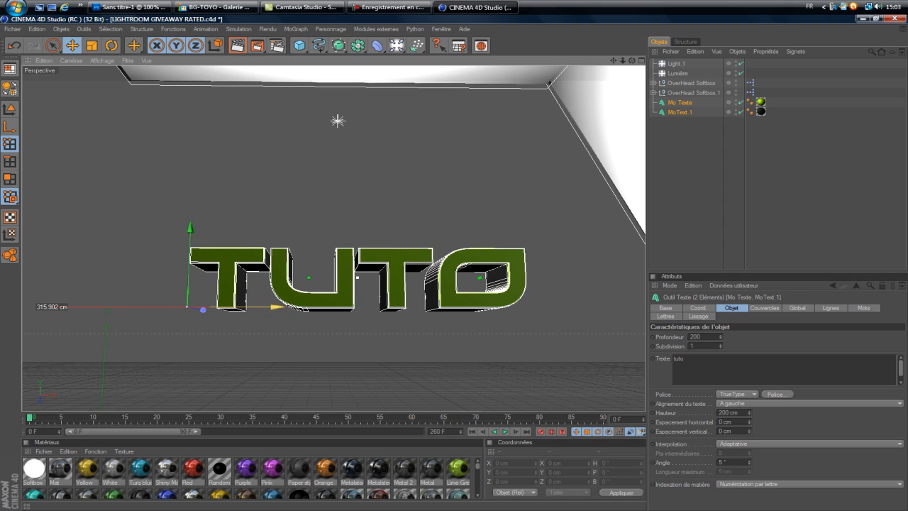
left_click_drag(274, 307, 274, 307)
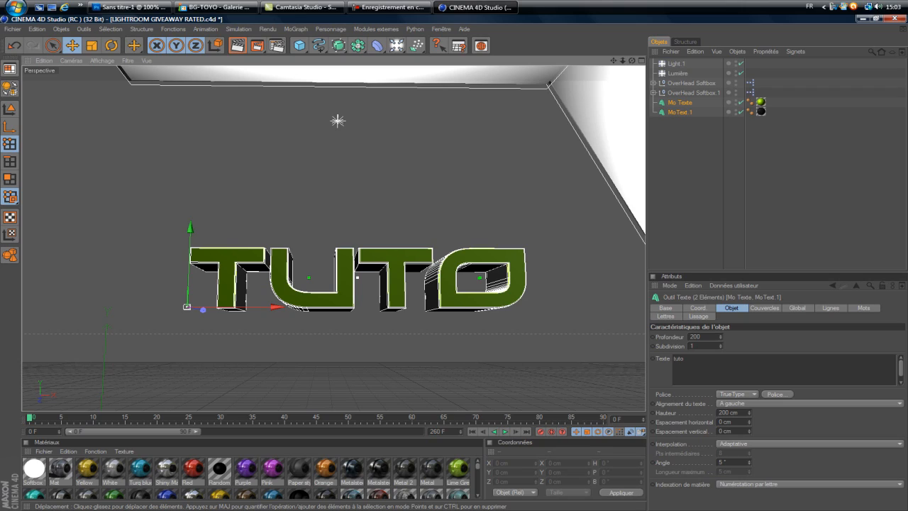
Step: Set the saved image format to PNG in the render settings
key("ctrl+b")
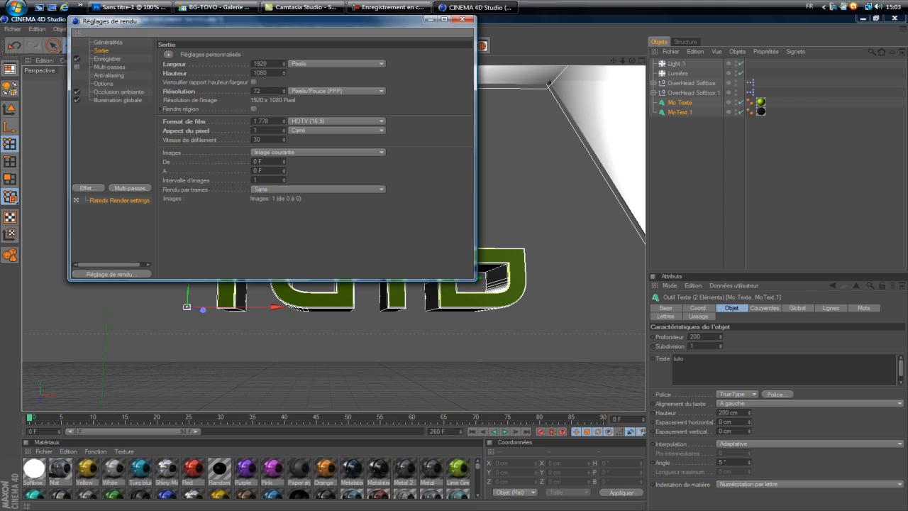
left_click(107, 59)
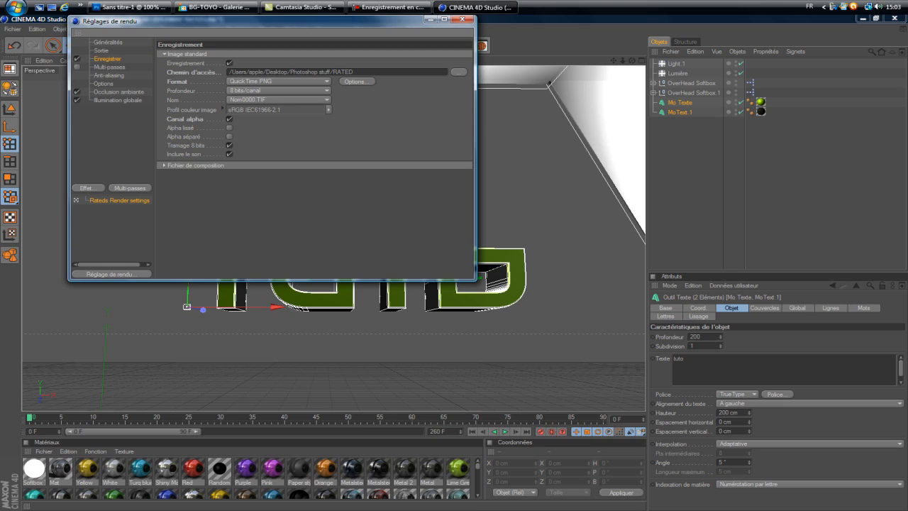
left_click(278, 81)
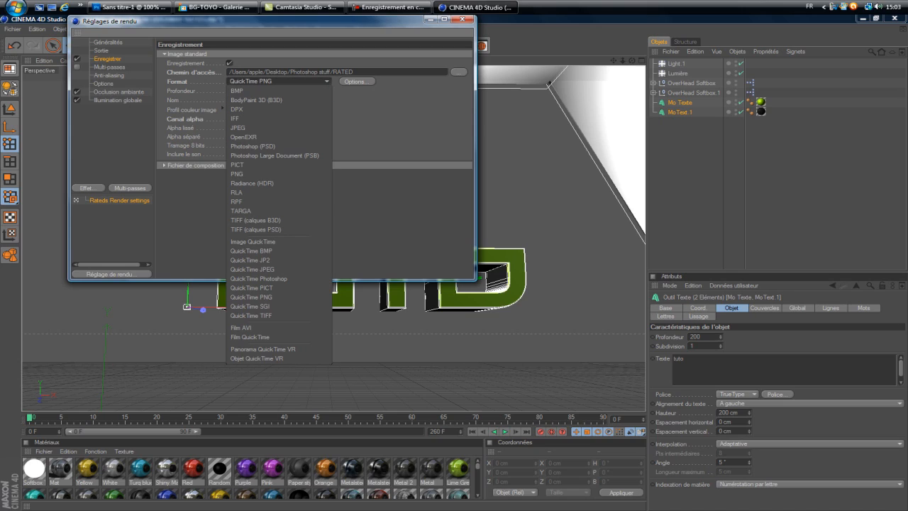
left_click(276, 172)
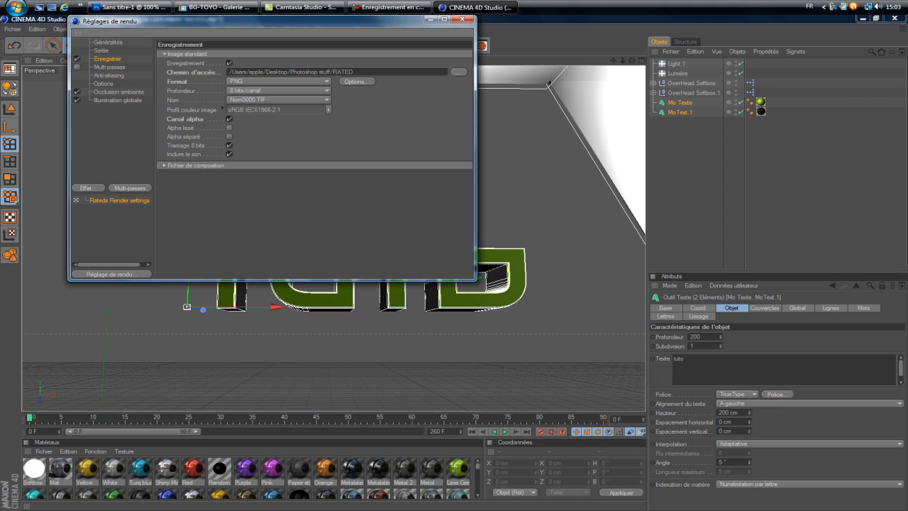
Step: Set the minimum anti-aliasing level to 2x2 in the render settings
left_click(109, 67)
left_click(109, 76)
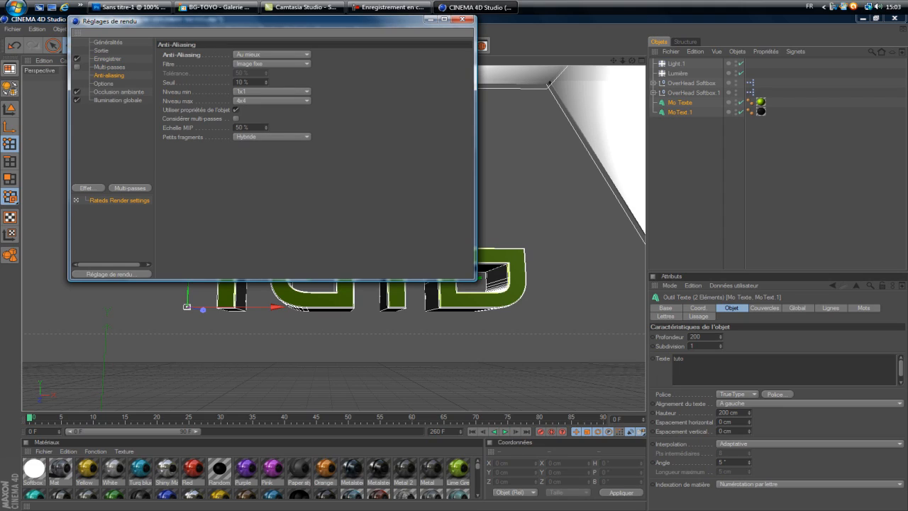
left_click(273, 92)
left_click(271, 110)
Step: Set the global illumination mode to IR + QMC (Image fixe)
left_click(118, 92)
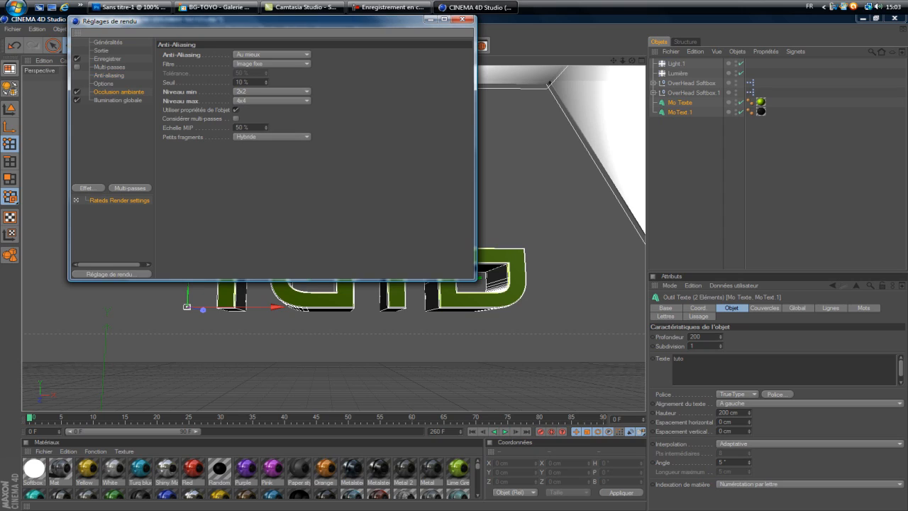
left_click(118, 101)
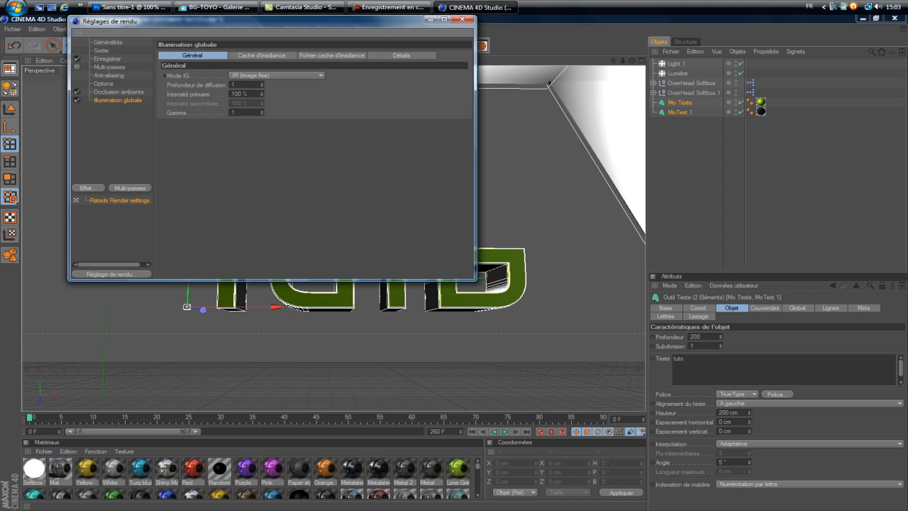
left_click(277, 75)
left_click(276, 118)
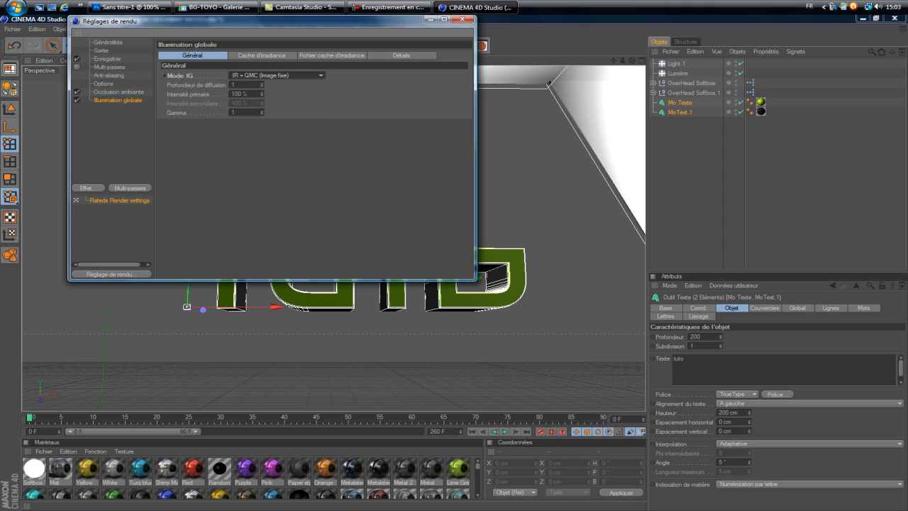
left_click(276, 75)
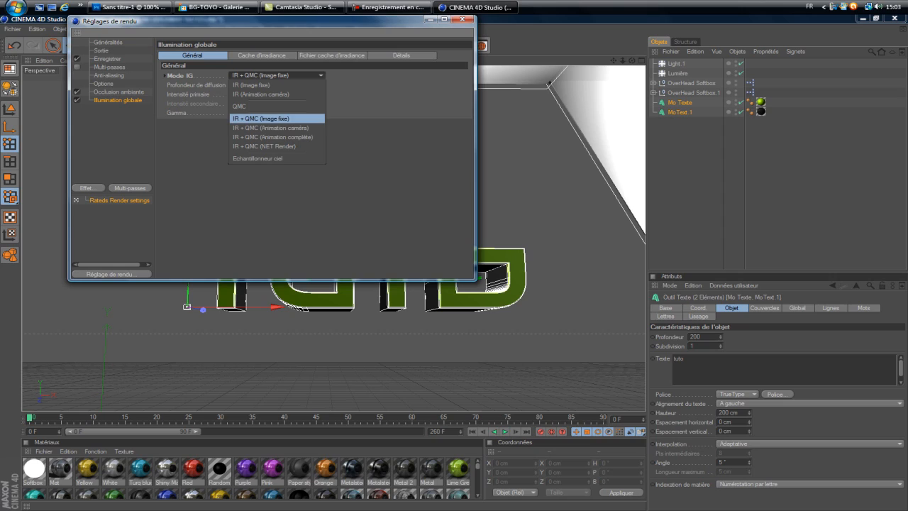
left_click(277, 118)
Step: Set the irradiance cache's stochastic samples and record density both to Basse
left_click(262, 55)
left_click(308, 75)
left_click(283, 104)
left_click(308, 85)
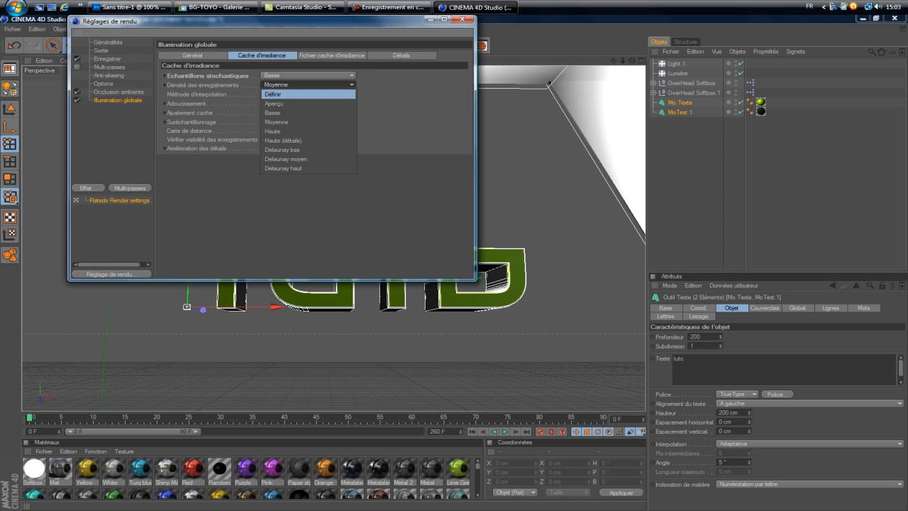
left_click(284, 113)
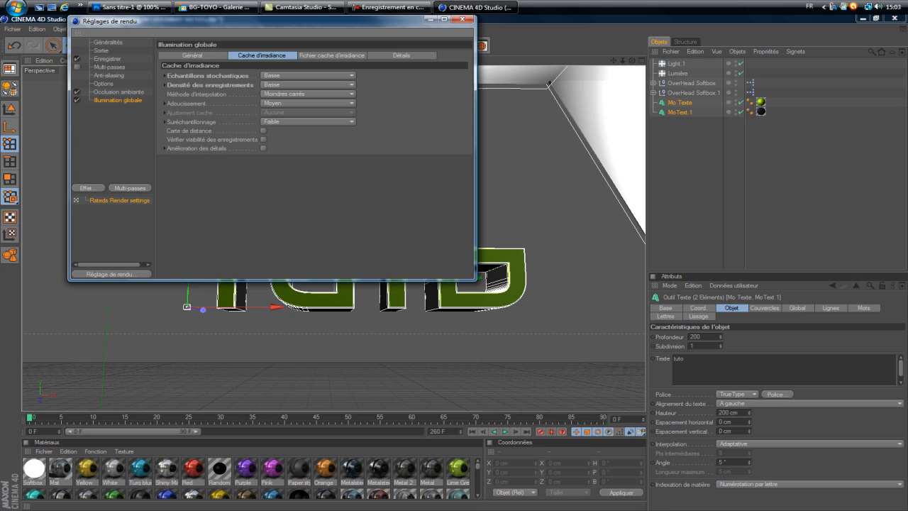
Step: Add the Rendu cellulo effect with Arêtes enabled, check the BG-TOYO reference image, and close the render settings
left_click_drag(212, 20, 501, 95)
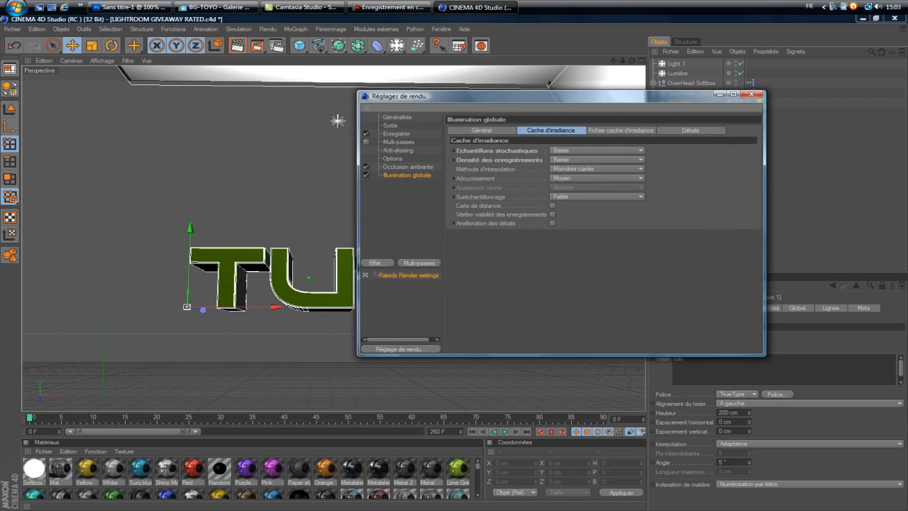
left_click(387, 262)
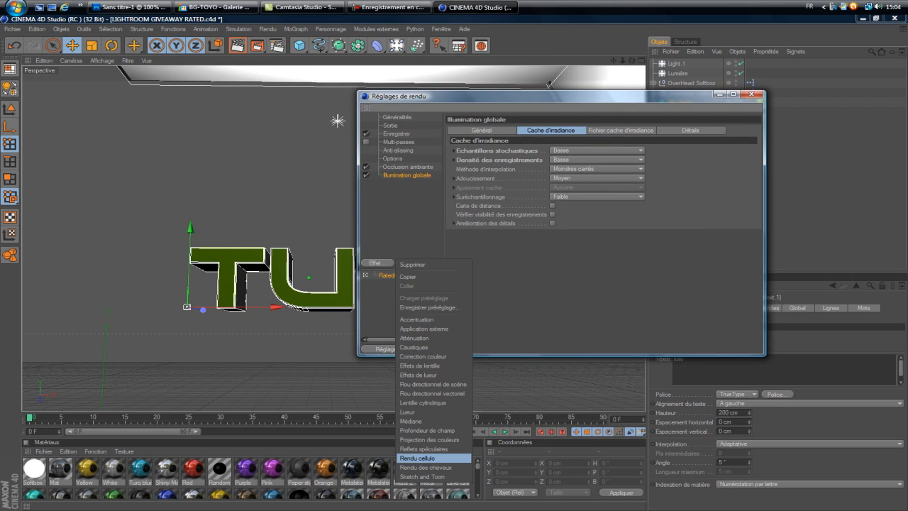
left_click(433, 458)
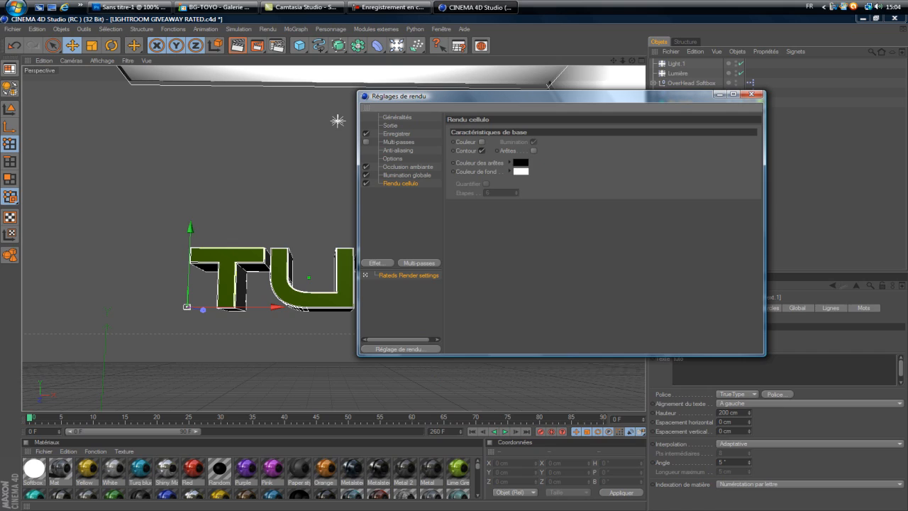
left_click_drag(501, 95, 288, 107)
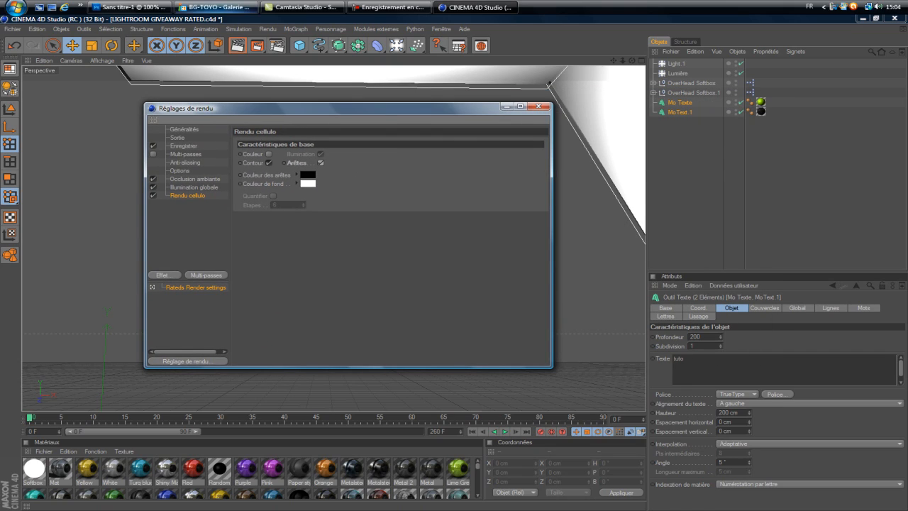
left_click(216, 7)
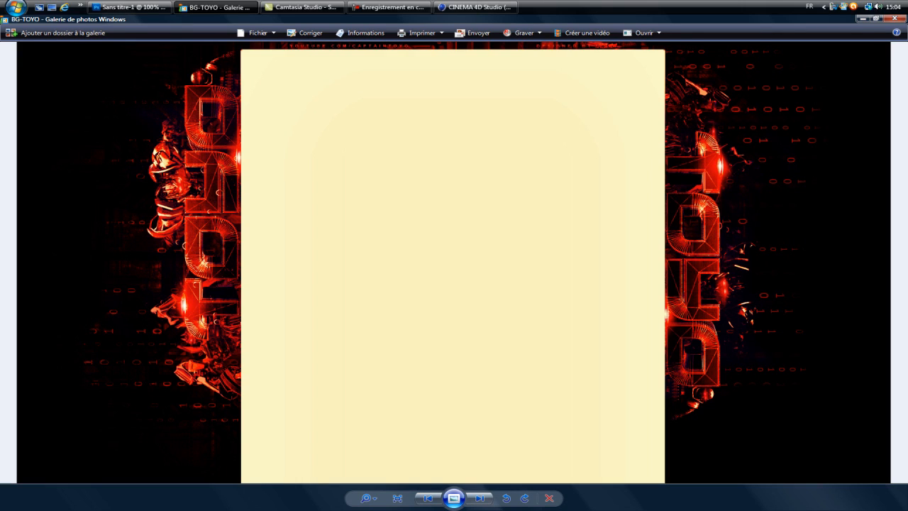
left_click(216, 7)
left_click(539, 106)
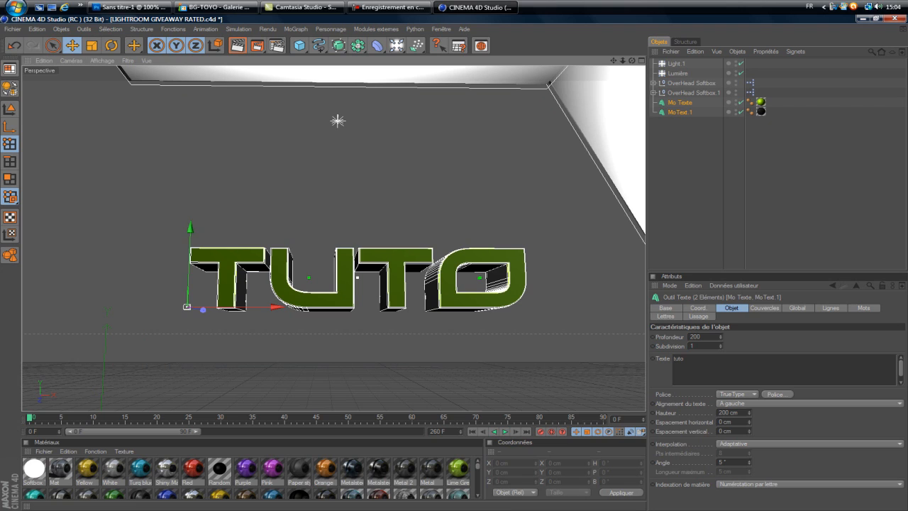
Step: Quit Cinema 4D and switch to the blank Sans titre-1 document in Photoshop
key("alt+F4")
left_click(491, 300)
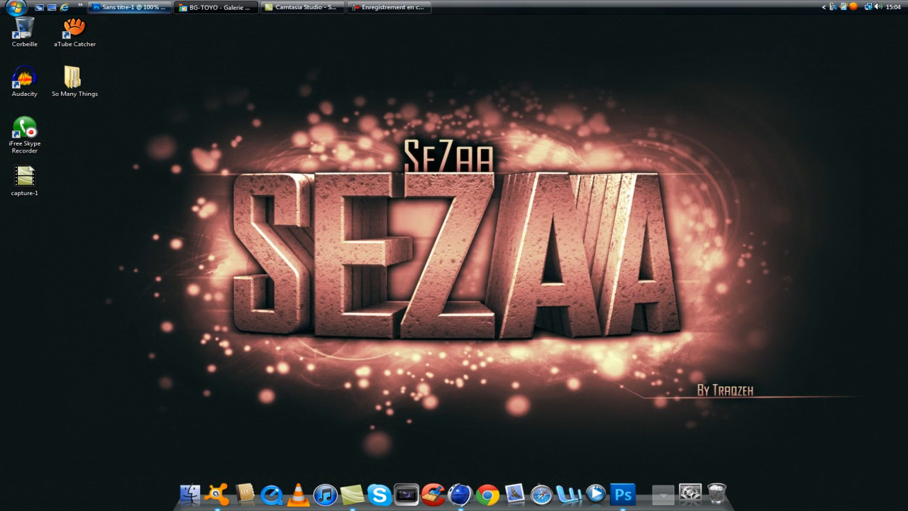
left_click(131, 7)
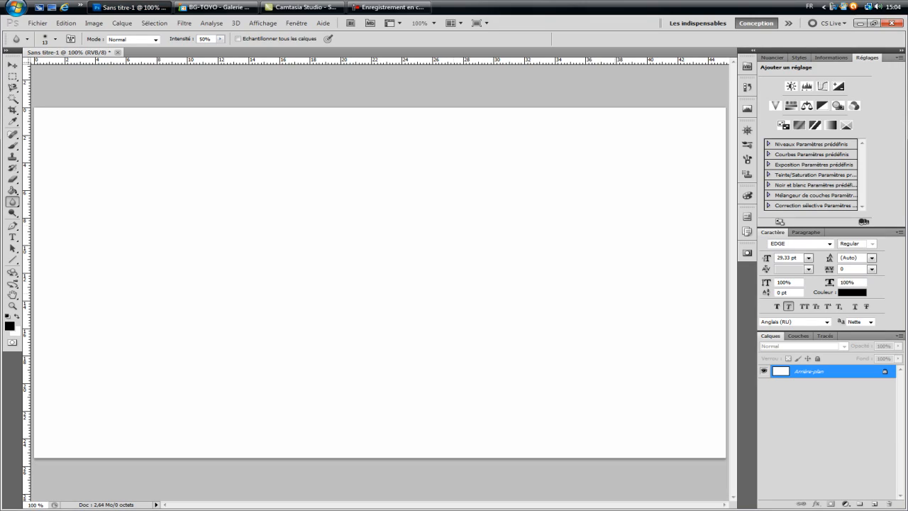
Step: Place the toyo render image into the Sans titre-1 document at its original size
left_click(37, 23)
left_click(57, 213)
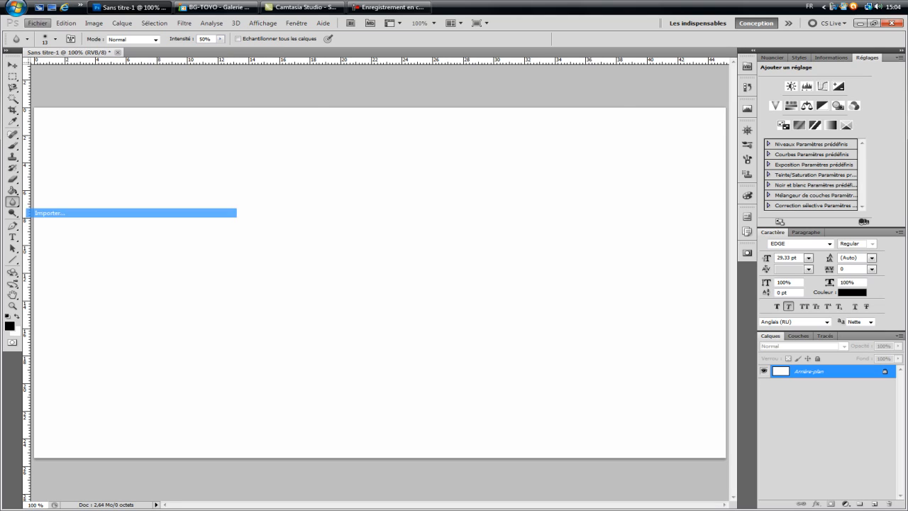
double_click(387, 245)
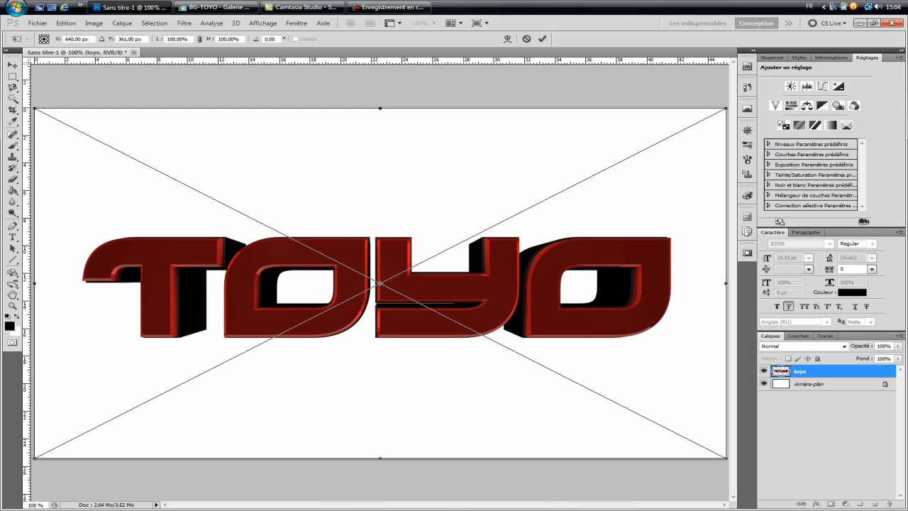
key("Return")
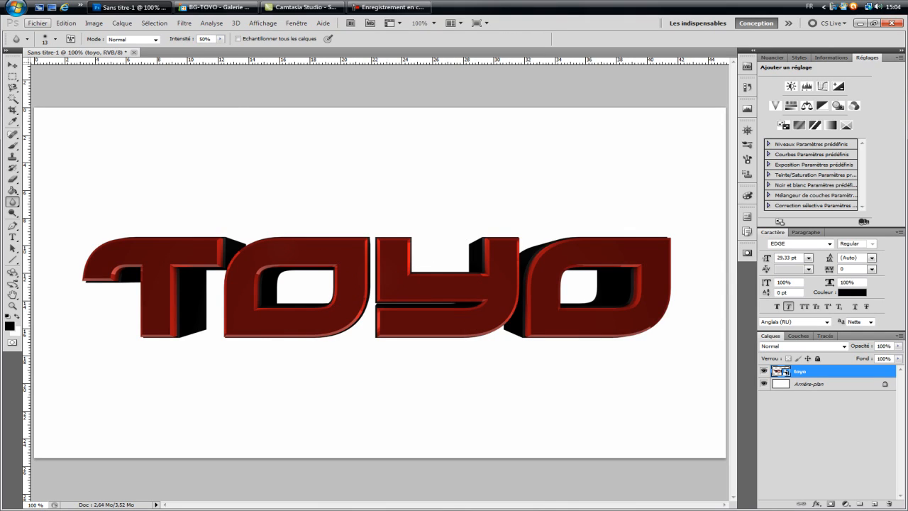
Step: Open the wireframe image toyoblanc.png from the TOYO folder as a separate document
left_click(38, 24)
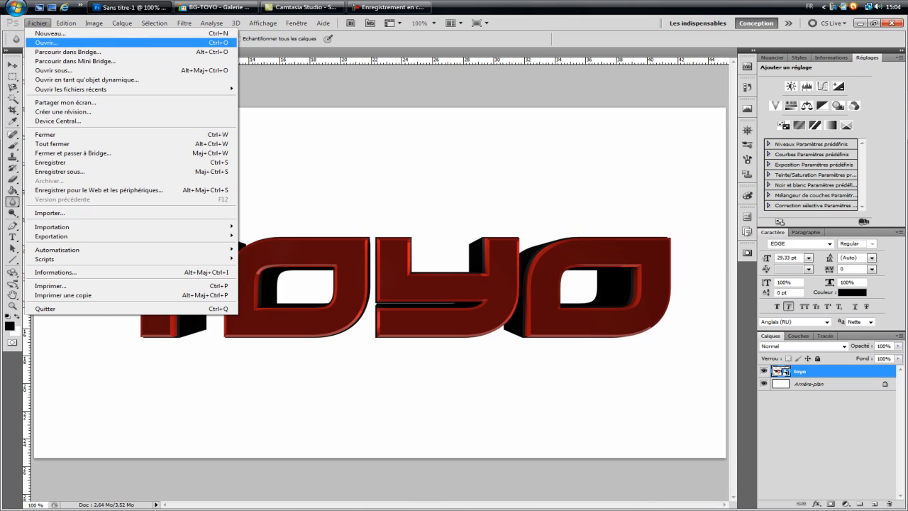
left_click(47, 42)
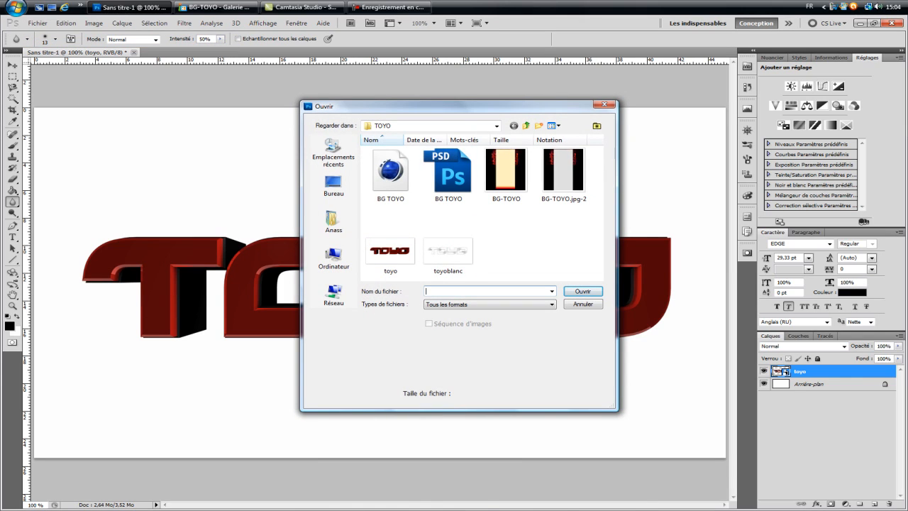
double_click(448, 252)
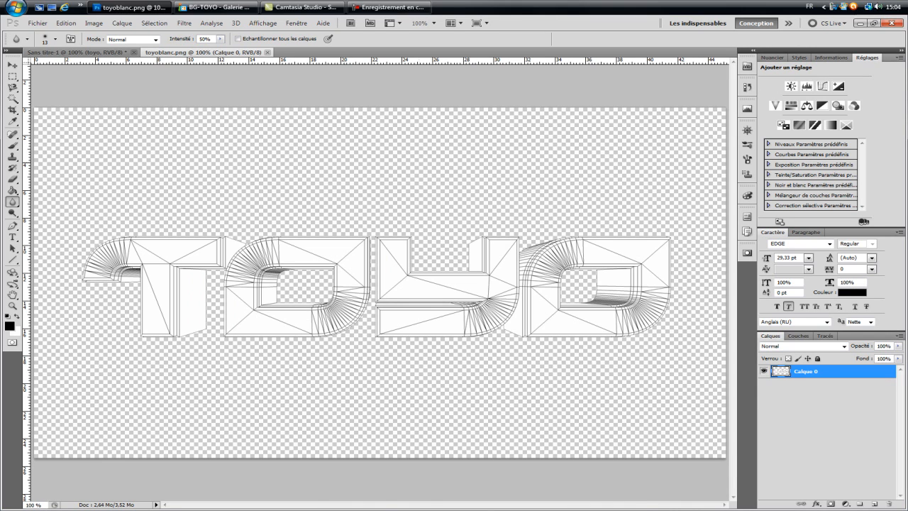
Step: Invert the colours of the toyoblanc wireframe image and set its layer's blend mode to Densité linéaire - (Ajout)
left_click(94, 23)
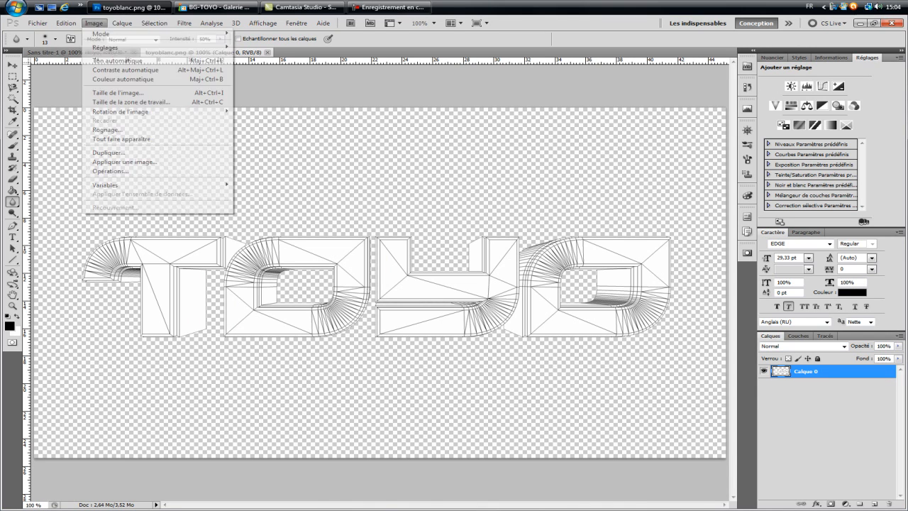
mouse_move(105, 47)
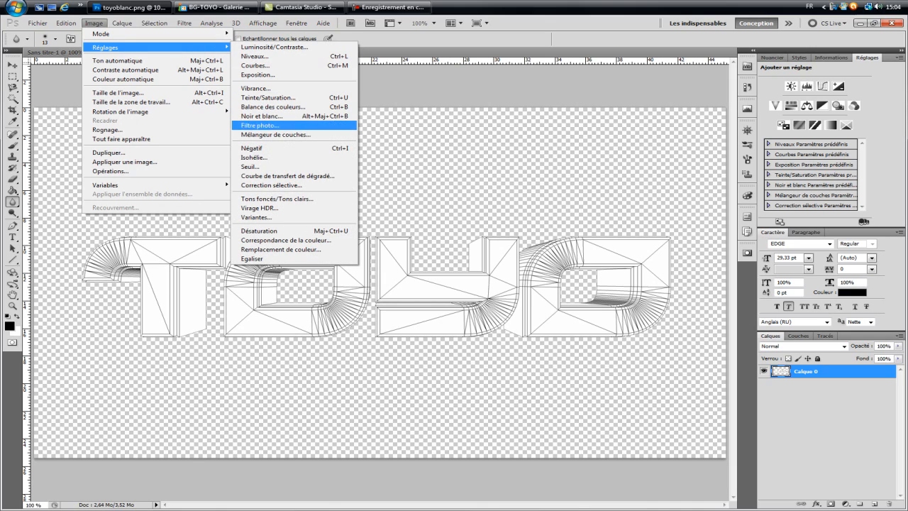
left_click(252, 148)
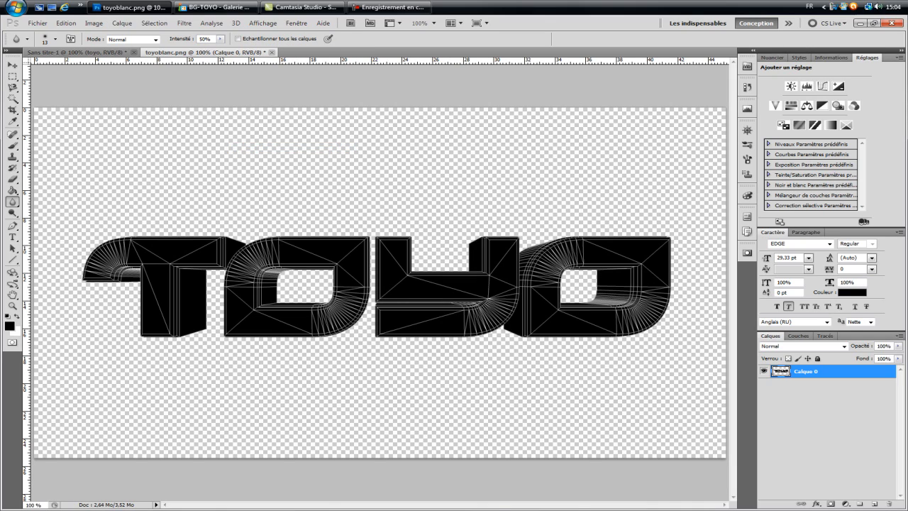
left_click(844, 346)
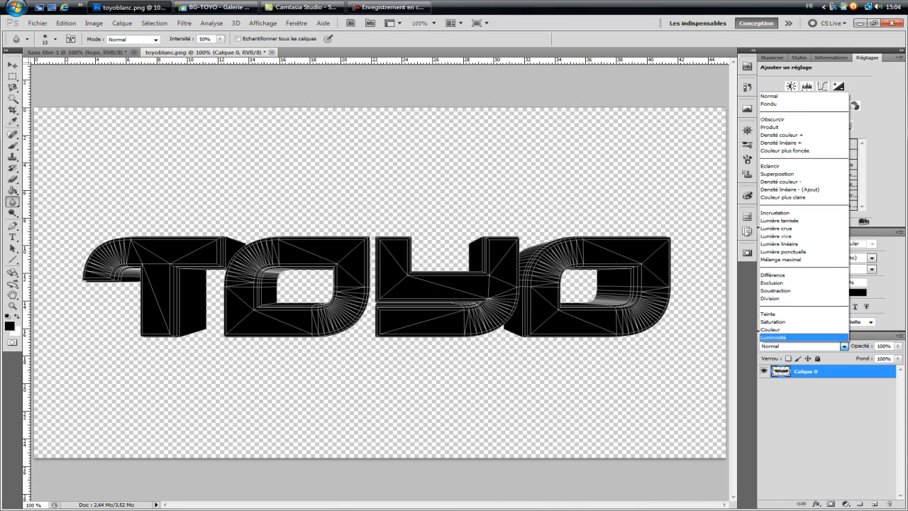
left_click(790, 189)
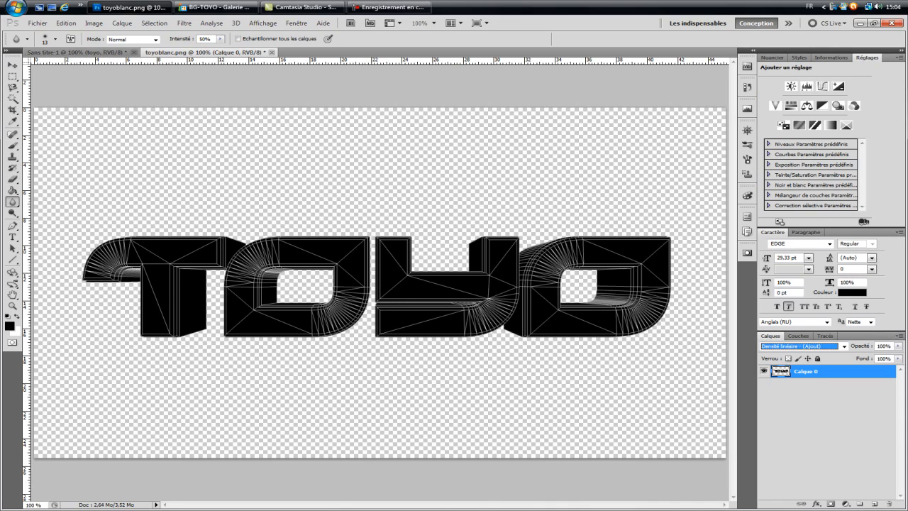
Step: Move the inverted wireframe layer into the Sans titre-1 document, aligned exactly over the toyo render
key("v")
left_click(13, 64)
left_click_drag(454, 291, 401, 282)
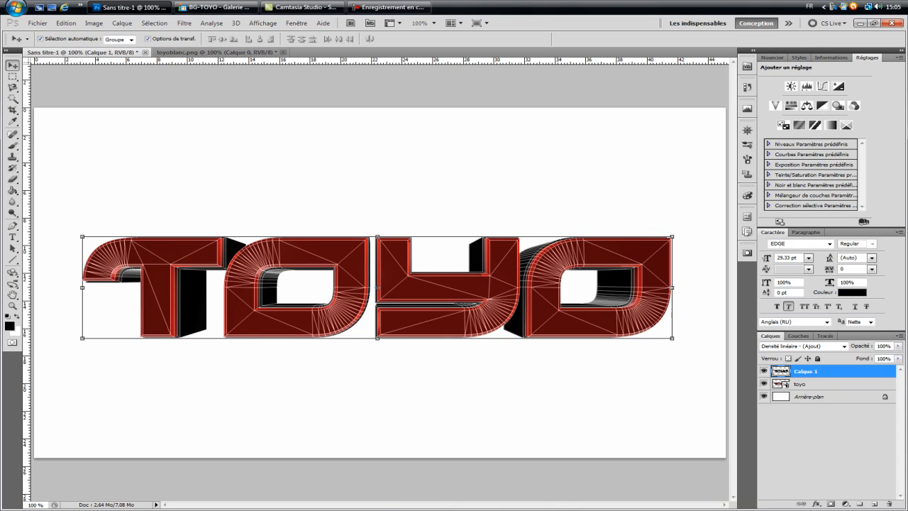
Step: Select the toyo render layer and switch to the BG-TOYO reference image in the Windows photo gallery
left_click(12, 237)
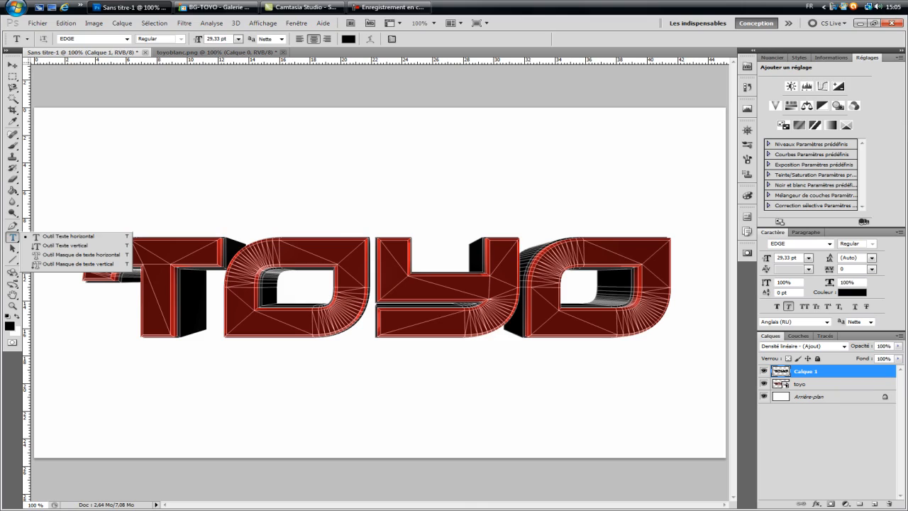
left_click(816, 384)
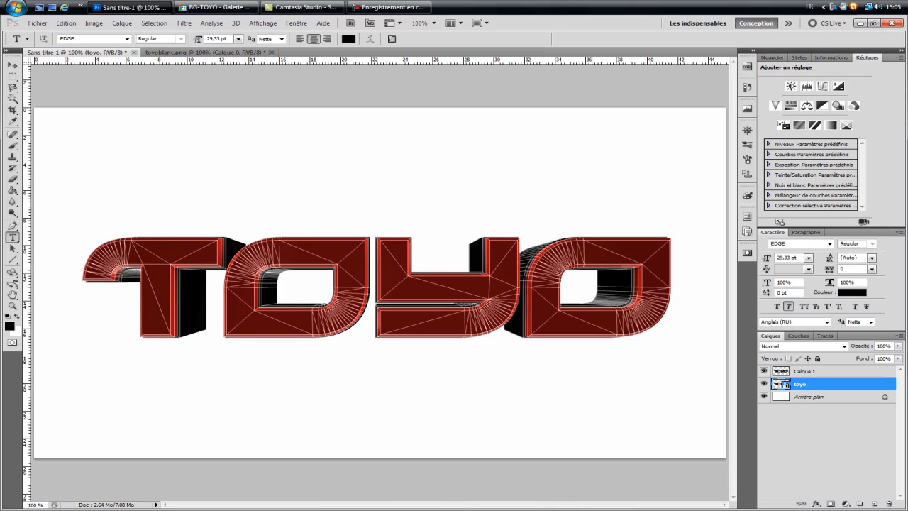
left_click(216, 7)
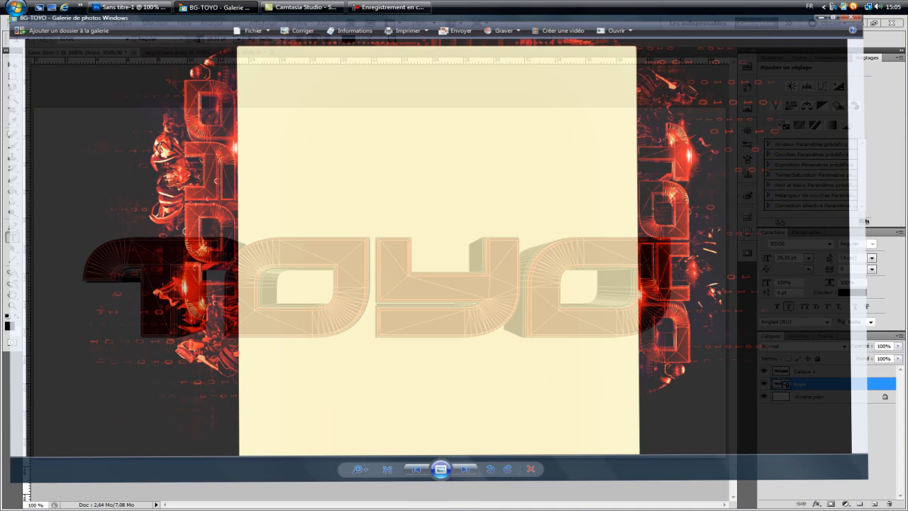